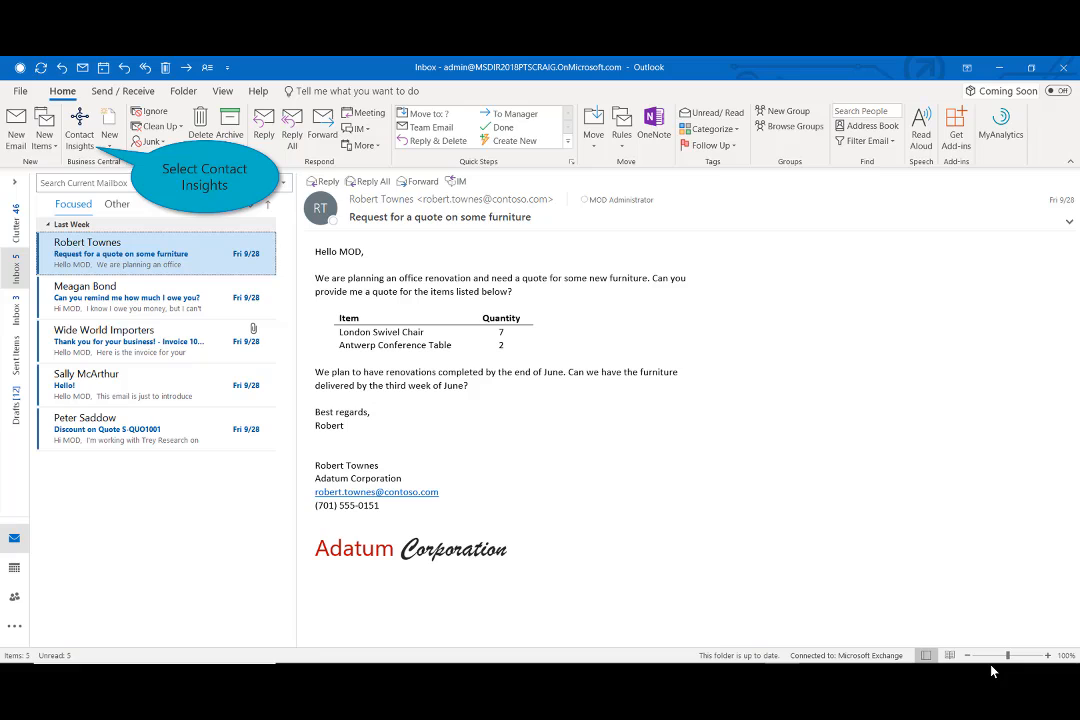
Step: Show the Business Central contact insights for the furniture quote request and review Adatum Corporation's first listed posted sales shipment
left_click(79, 120)
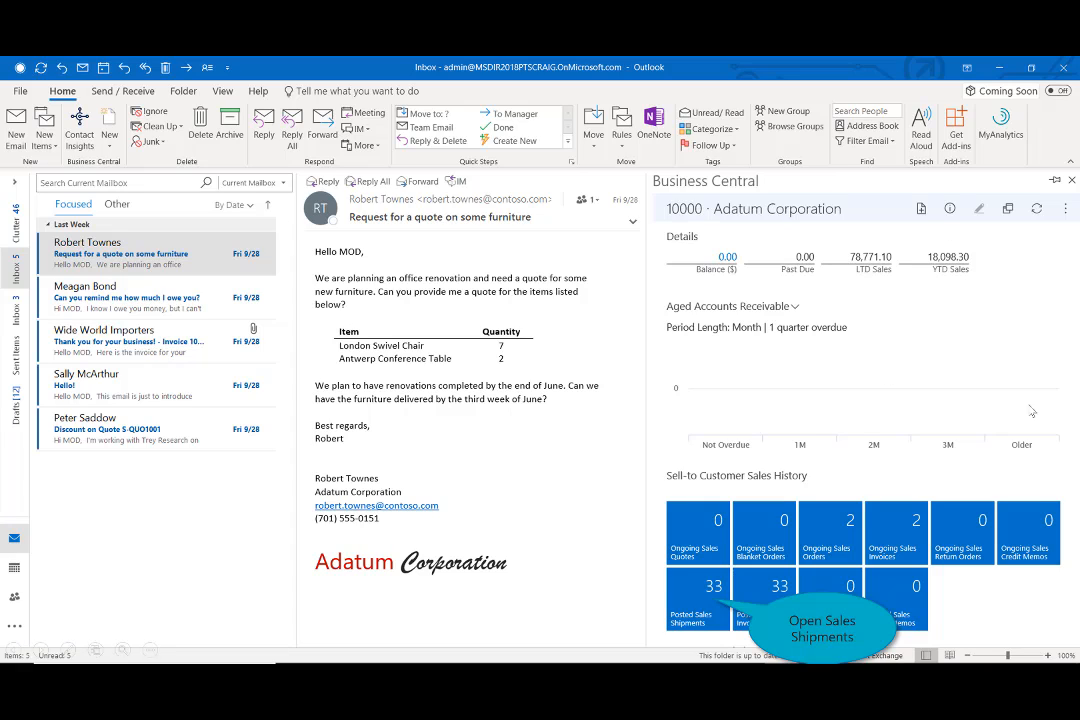
left_click(707, 603)
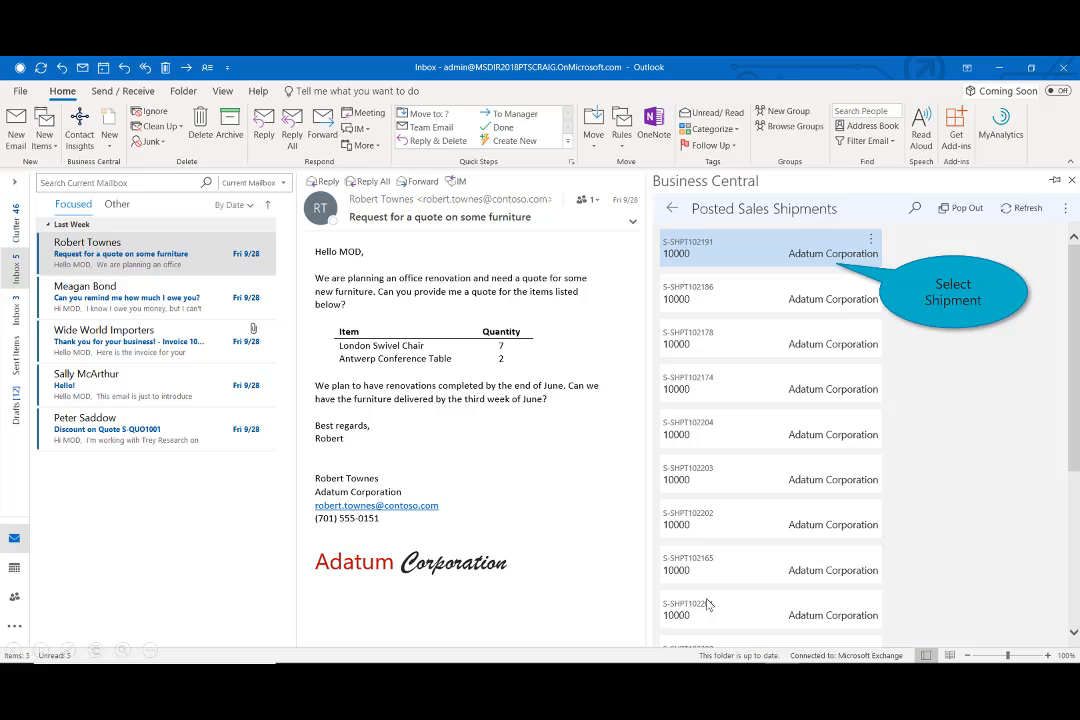
left_click(811, 256)
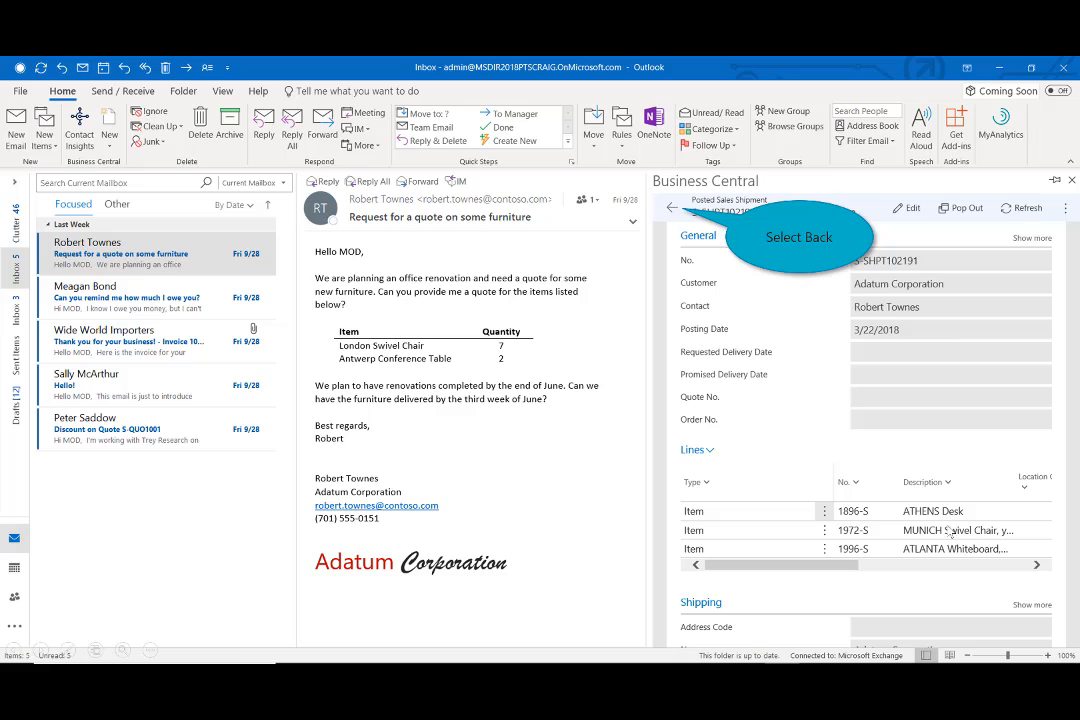
left_click(672, 211)
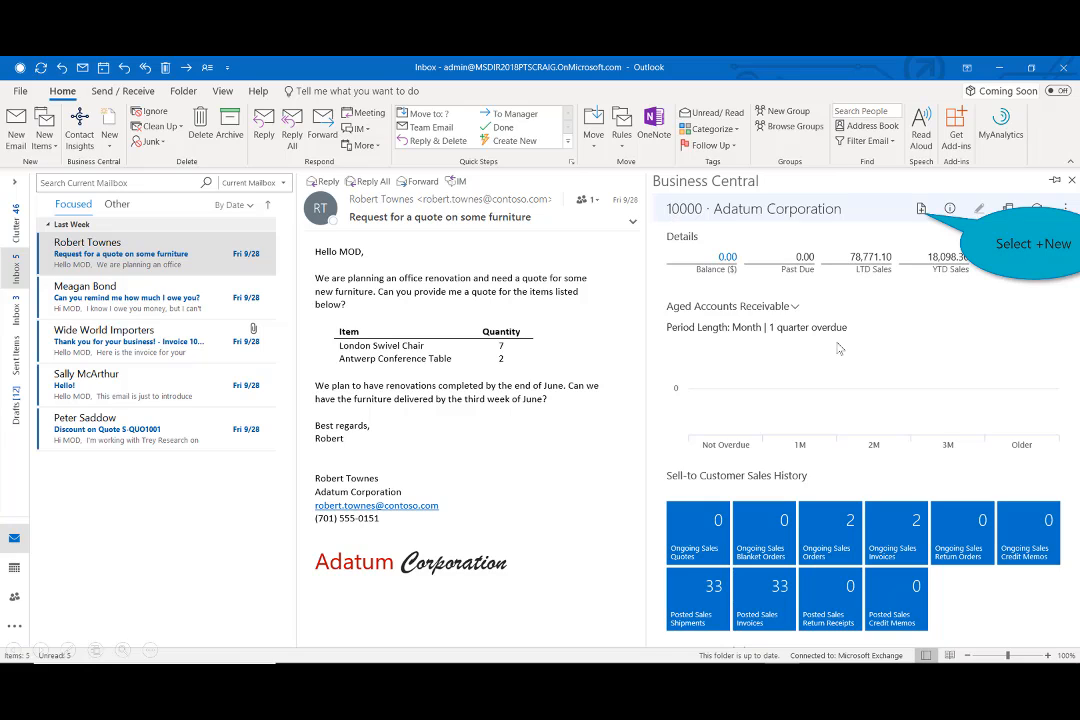
Step: Create a sales quote for Adatum Corporation with the suggested lines: 7 LONDON Swivel Chairs, blue, and 2 ANTWERP Conference Tables
left_click(921, 208)
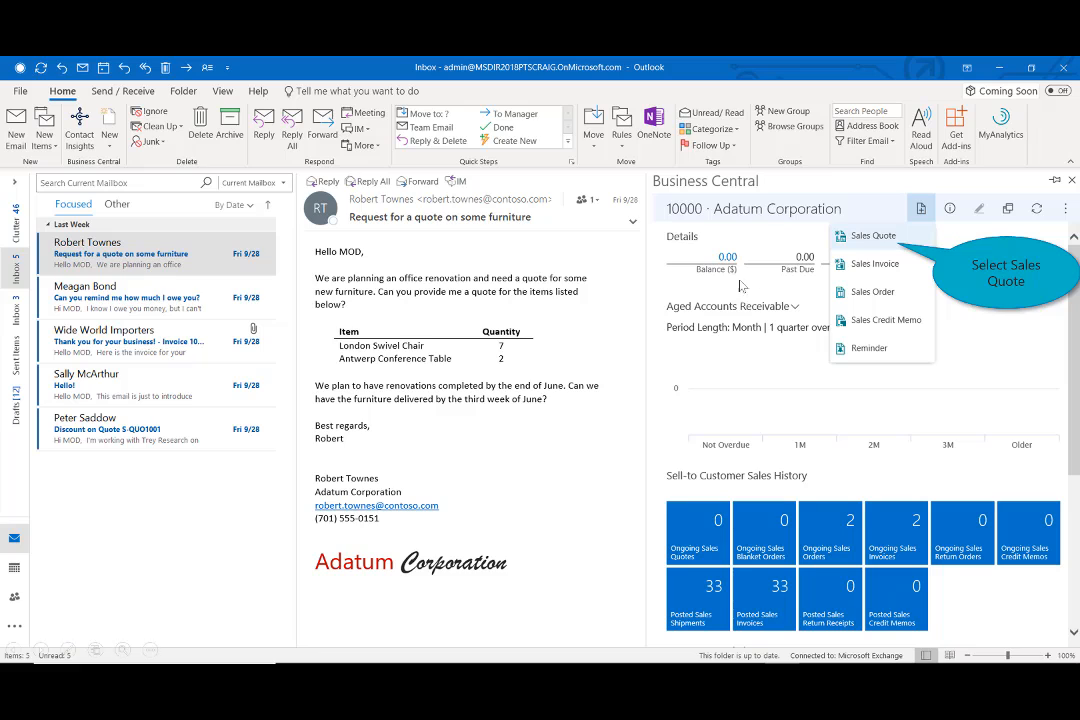
left_click(874, 237)
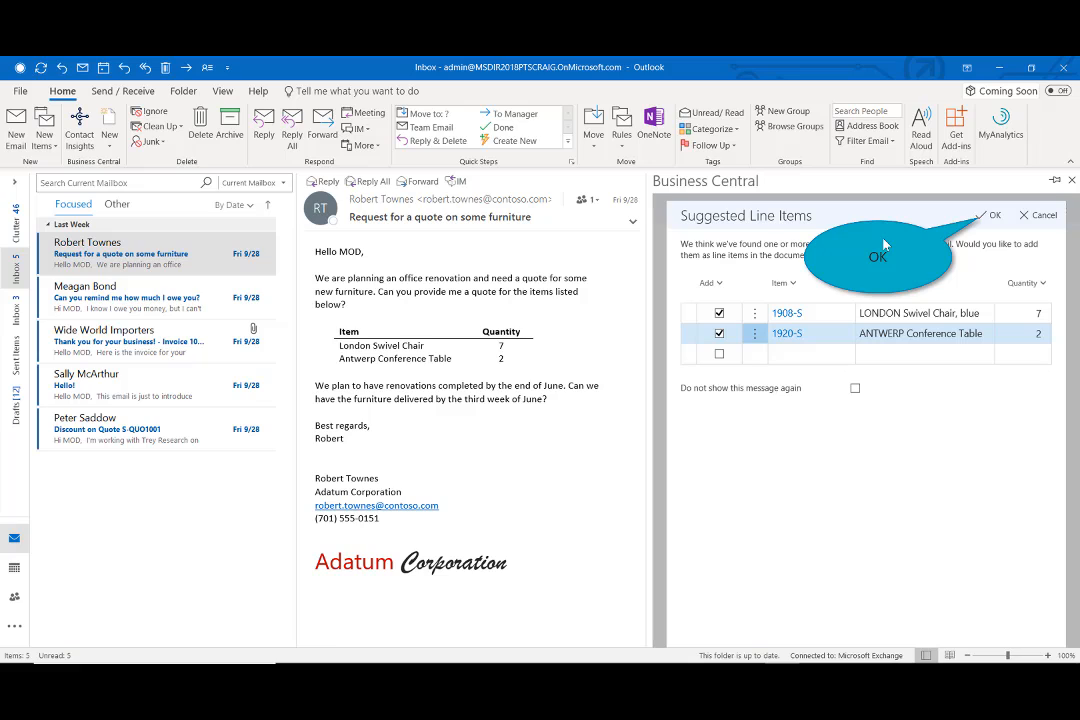
left_click(992, 217)
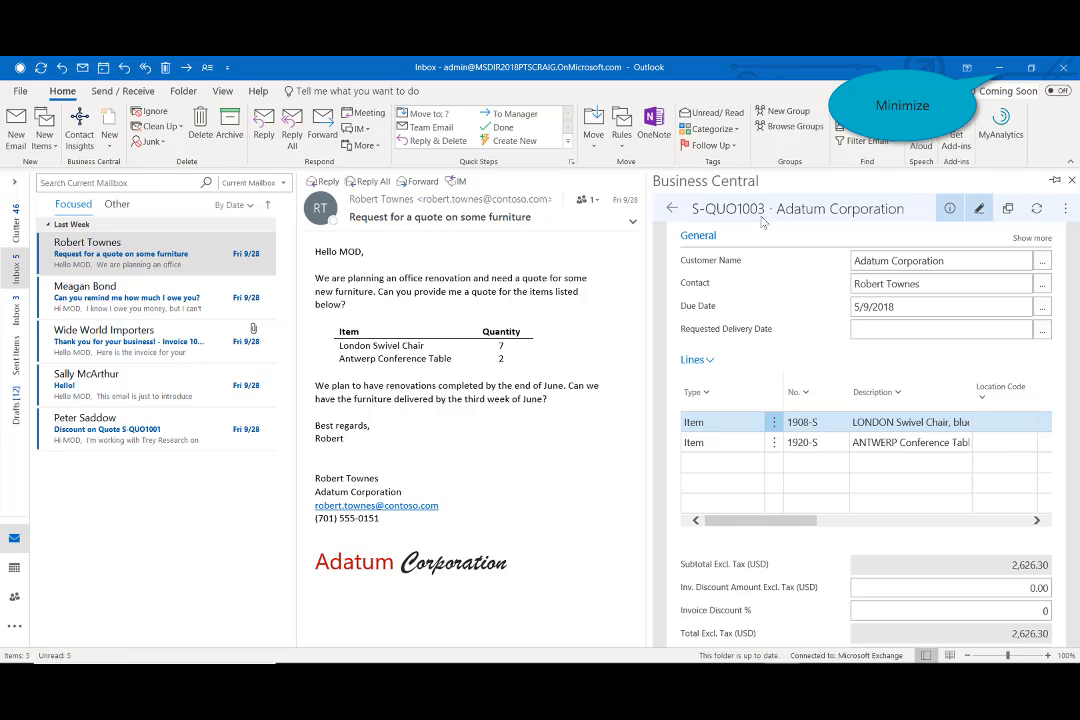
Step: Switch to Business Central in the browser and open Adatum Corporation's new sales quote from the ongoing sales quotes
left_click(998, 68)
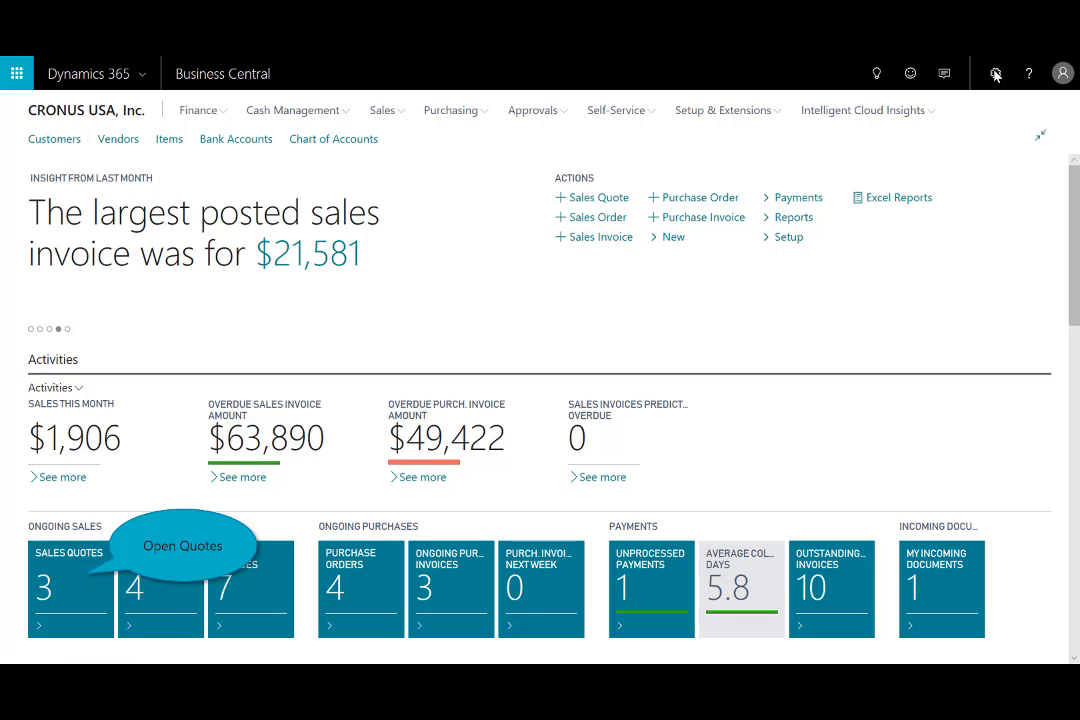
left_click(80, 579)
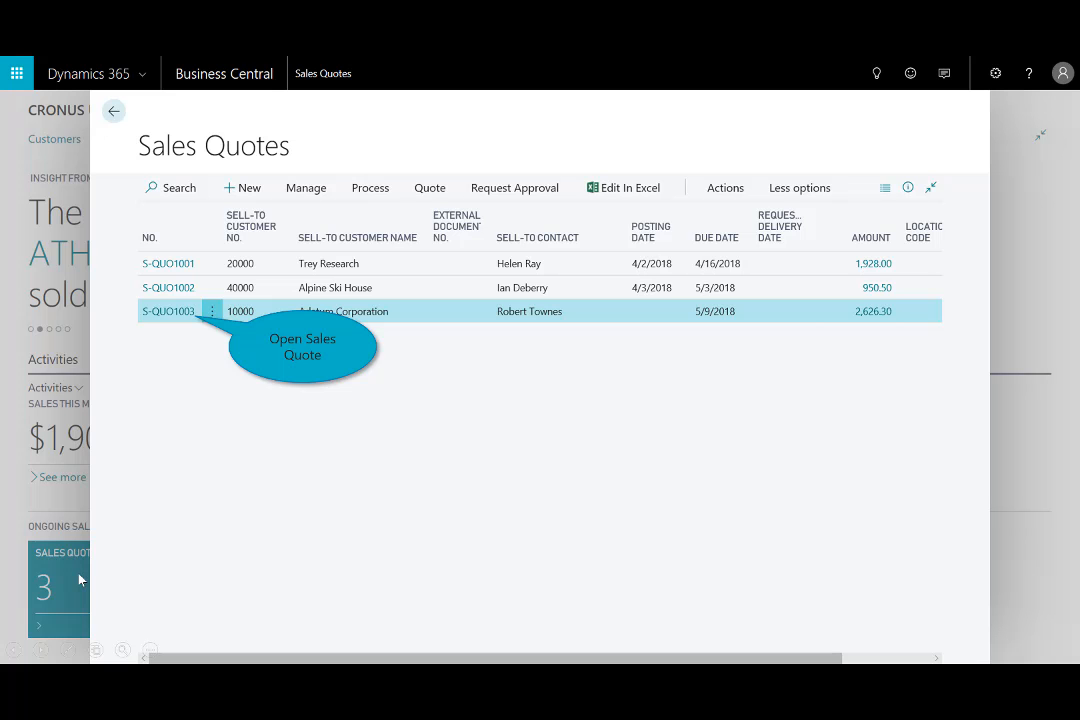
left_click(186, 312)
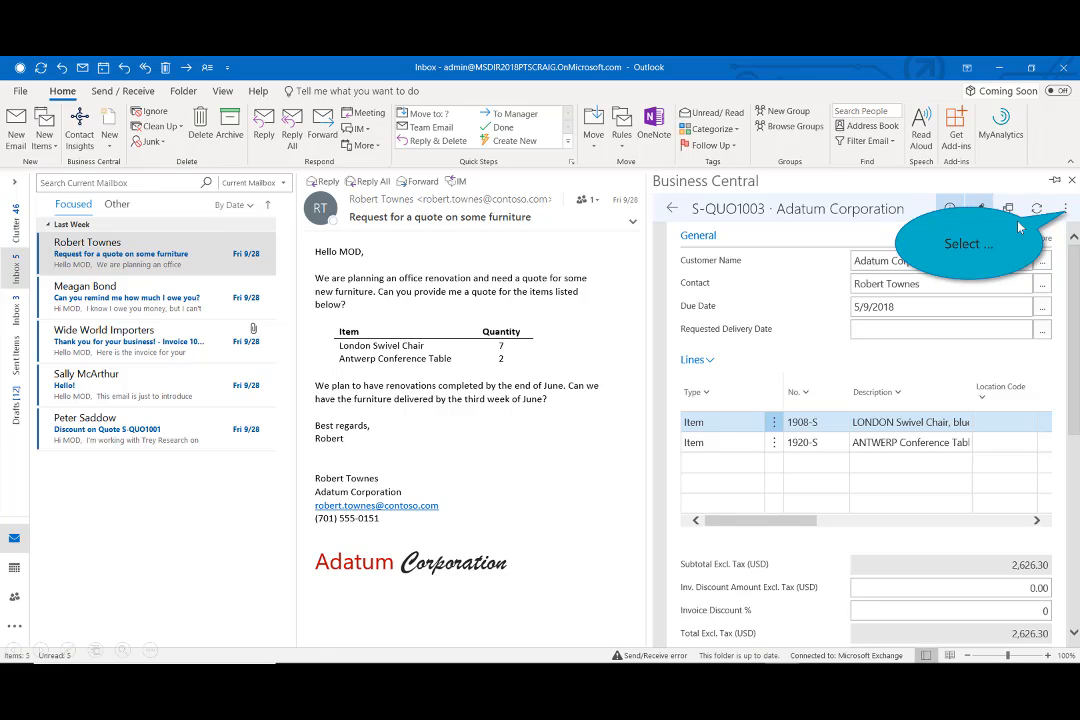
Step: Send the Adatum Corporation sales quote by email from Outlook, checking the attached quote PDF
left_click(1068, 212)
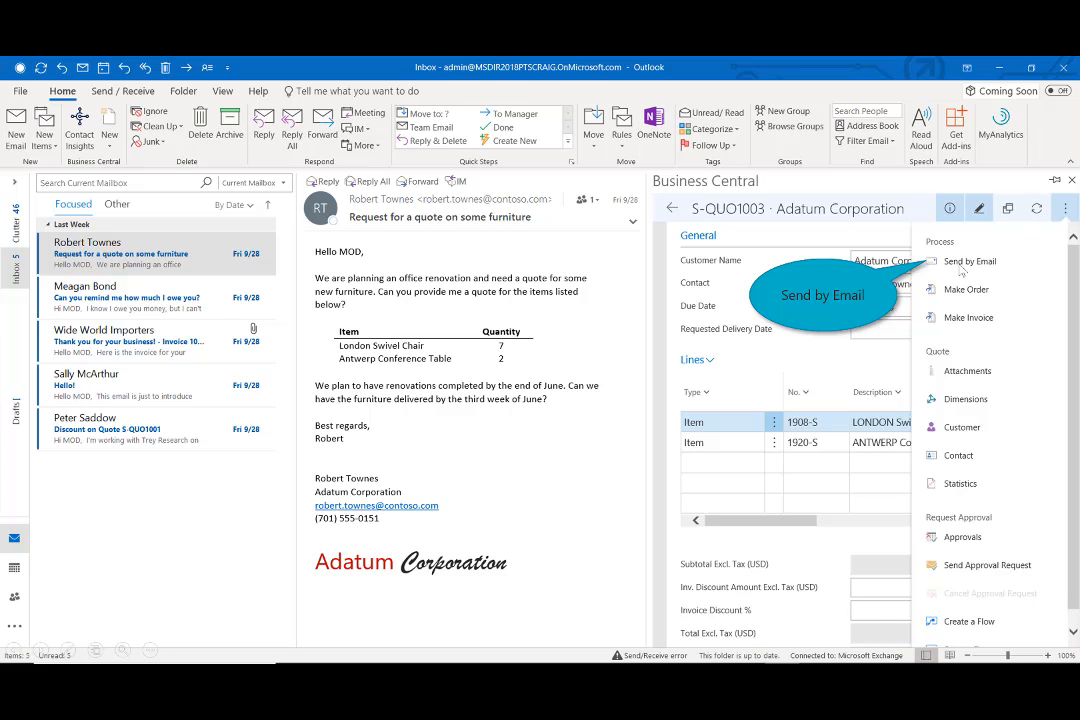
left_click(962, 262)
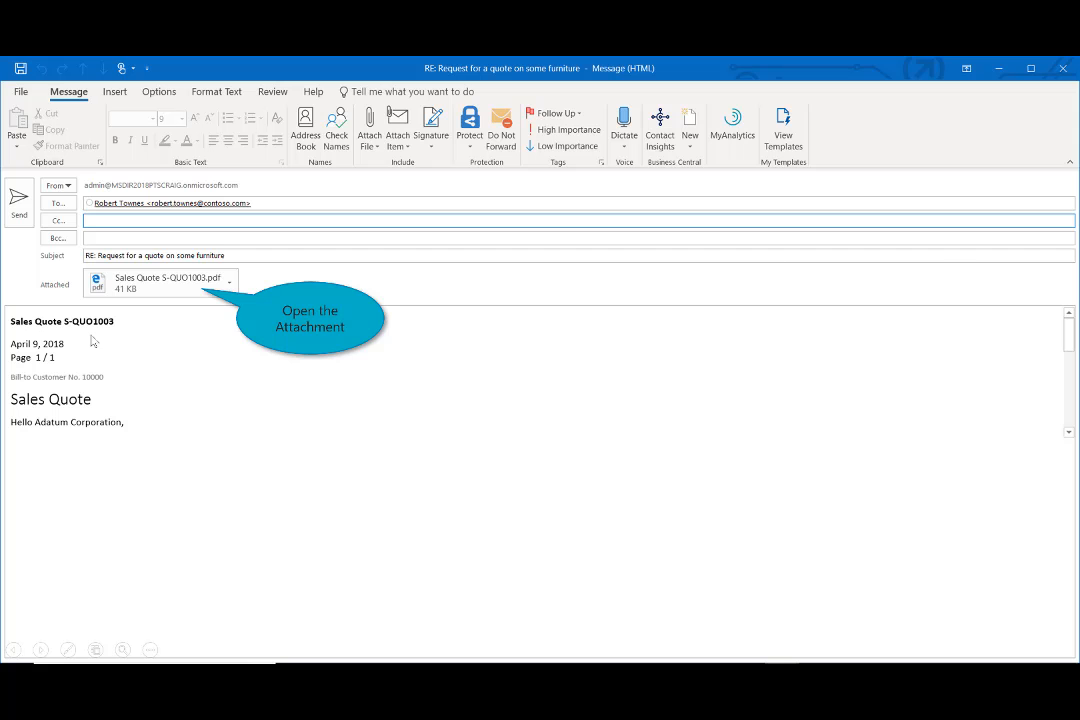
double_click(156, 283)
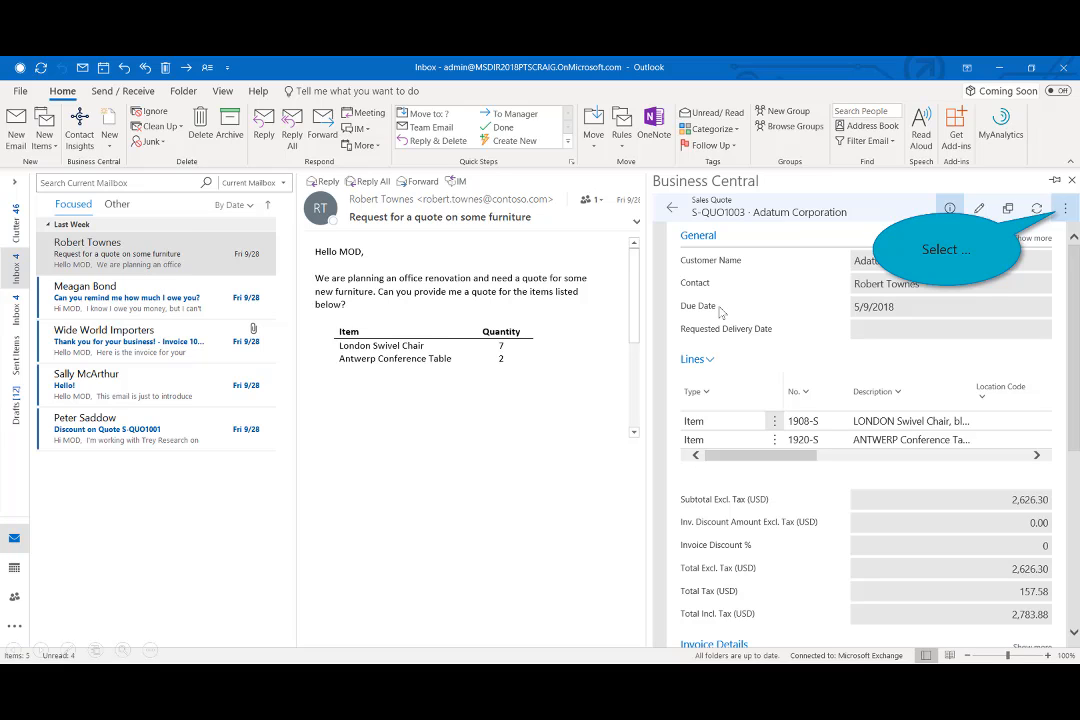
Step: Convert the Adatum Corporation sales quote to a sales invoice
left_click(1060, 212)
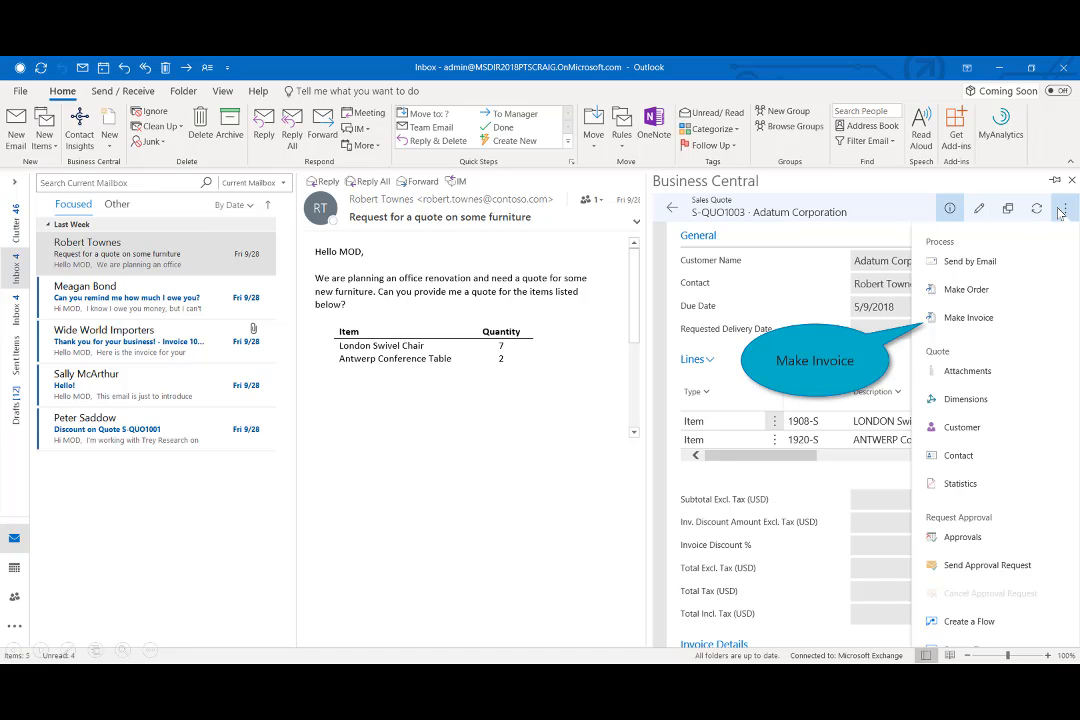
left_click(976, 319)
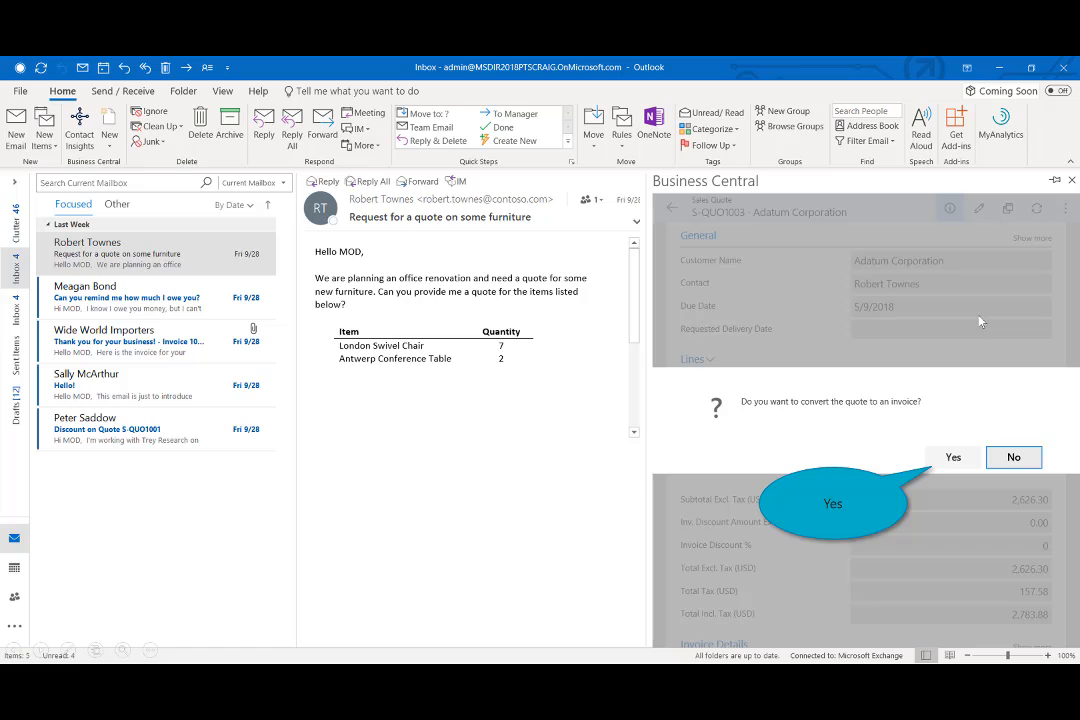
left_click(953, 457)
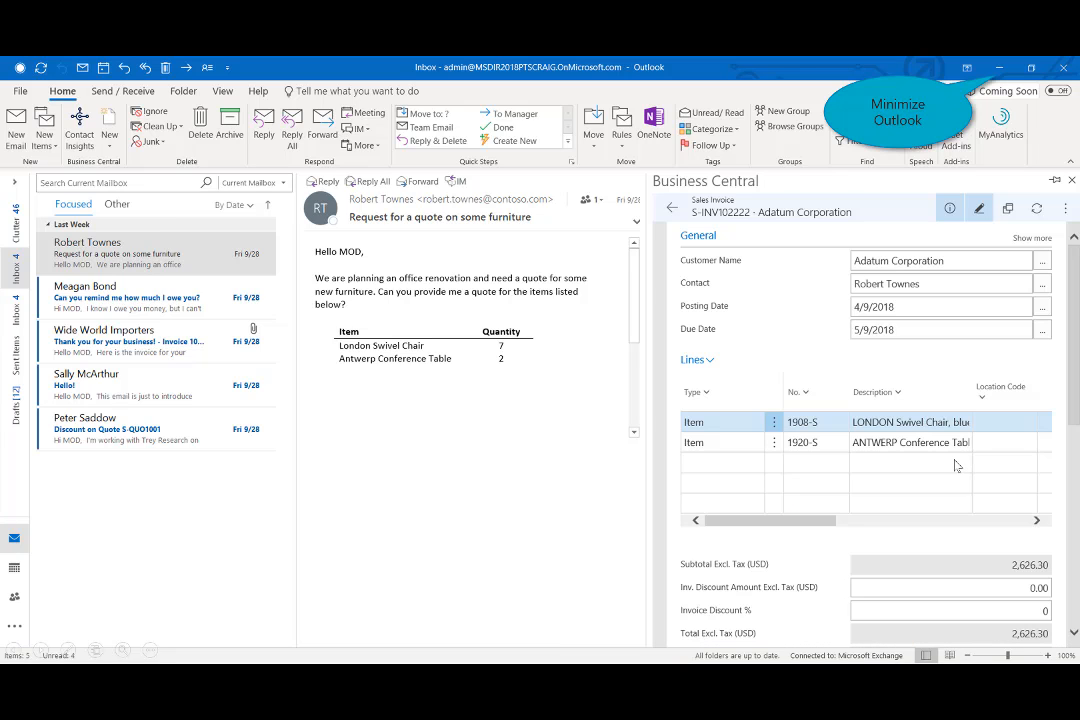
Step: Switch to Business Central in the browser and open Adatum Corporation's sales invoice dated 4/9/2018 from the ongoing sales invoices
left_click(999, 68)
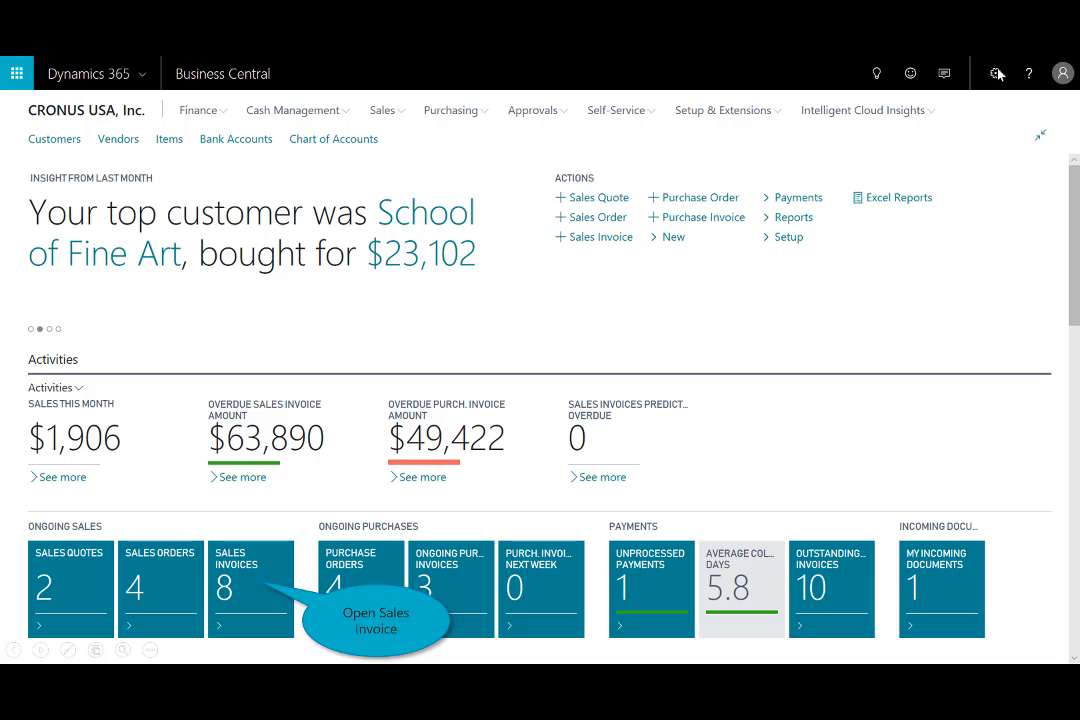
left_click(257, 584)
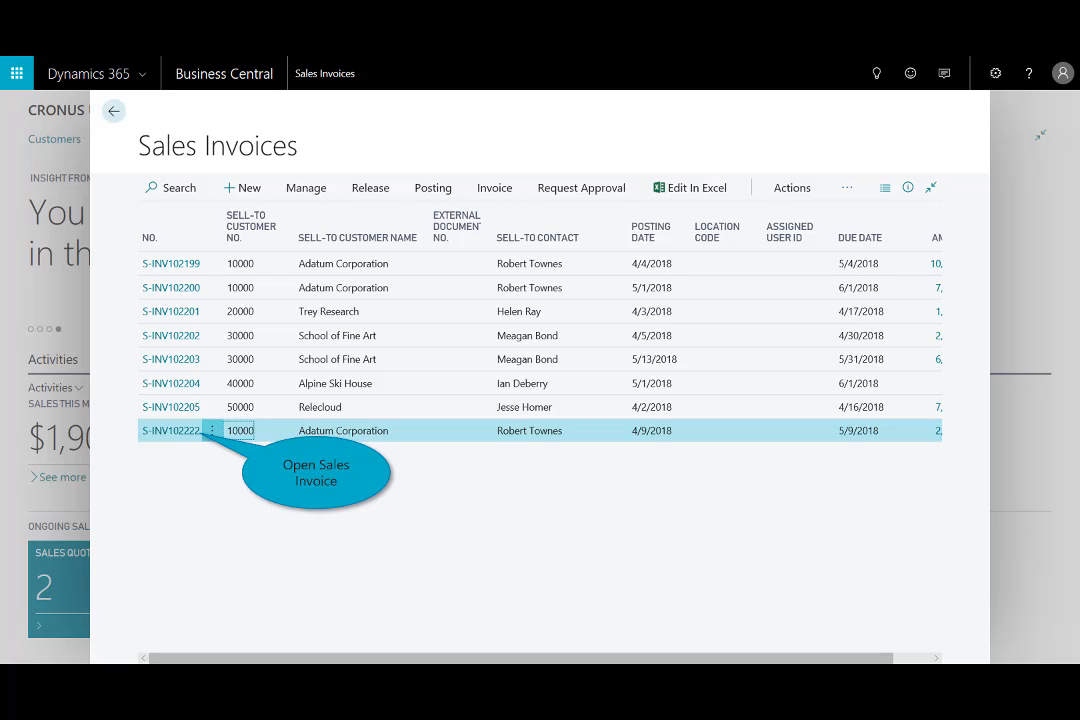
left_click(178, 432)
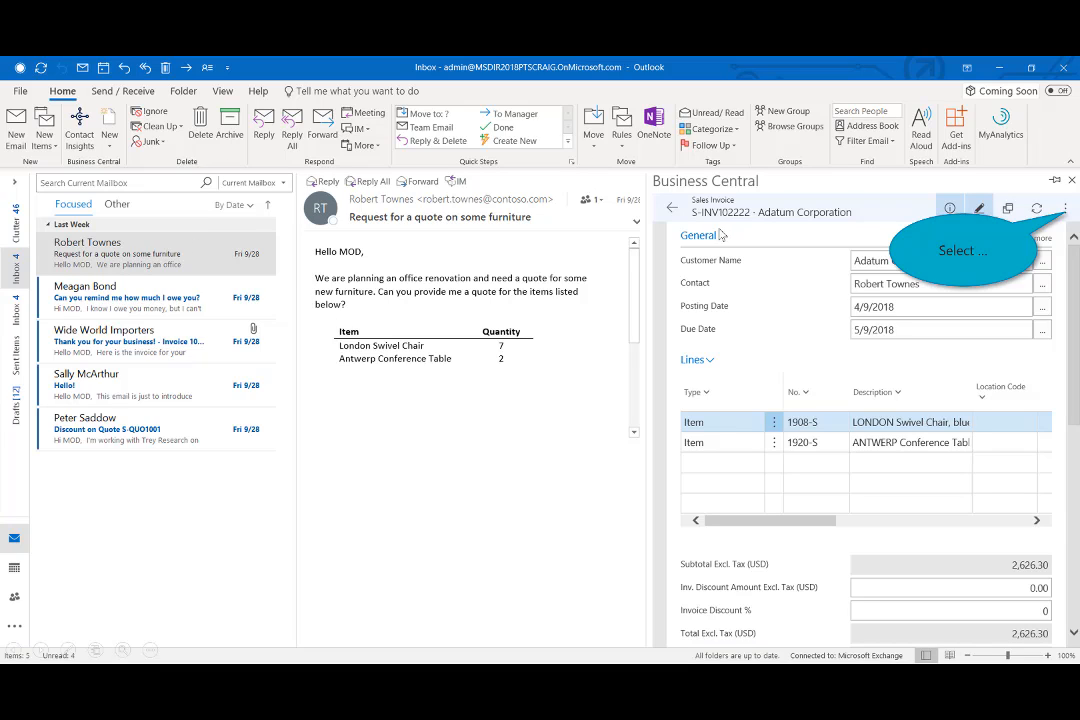
Step: Post the Adatum Corporation sales invoice from the Business Central pane in Outlook
left_click(1066, 209)
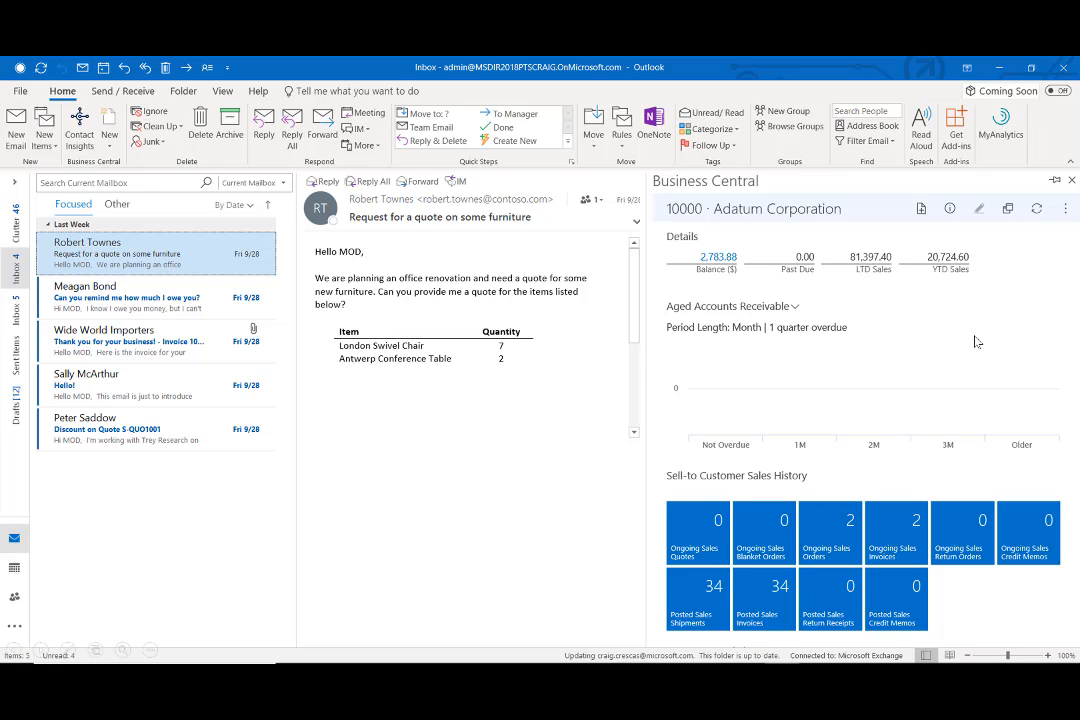
left_click(733, 262)
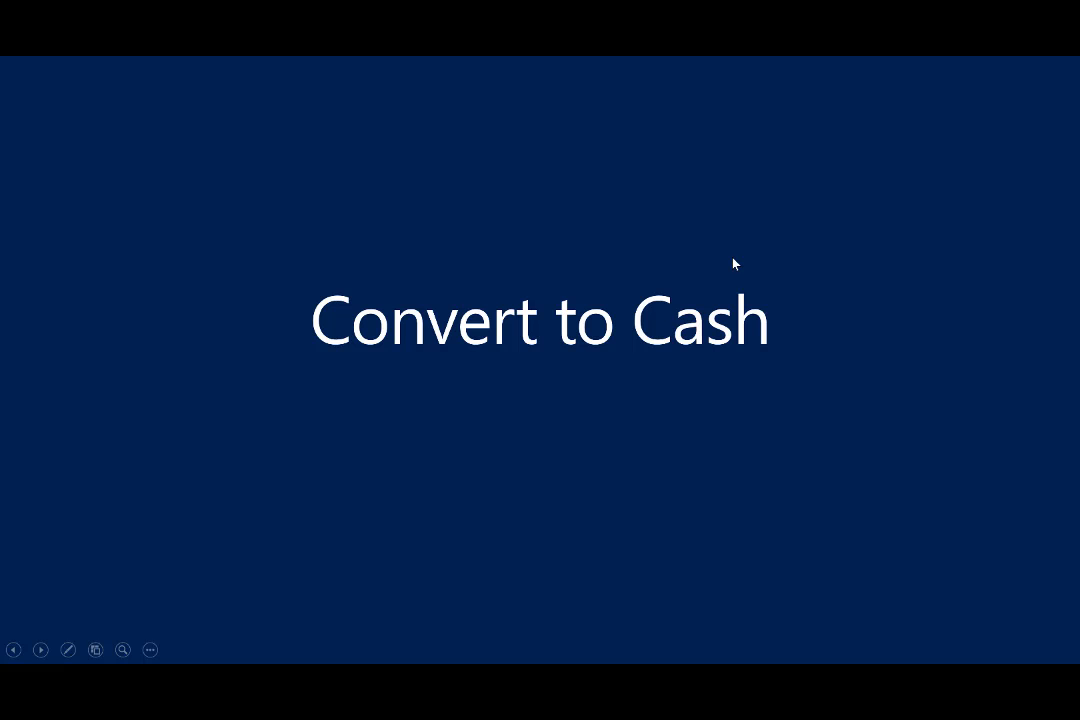
Step: Open the GENERAL cash receipt journal batch in Business Central and start a payment line for customer Adatum Corporation
left_click(733, 263)
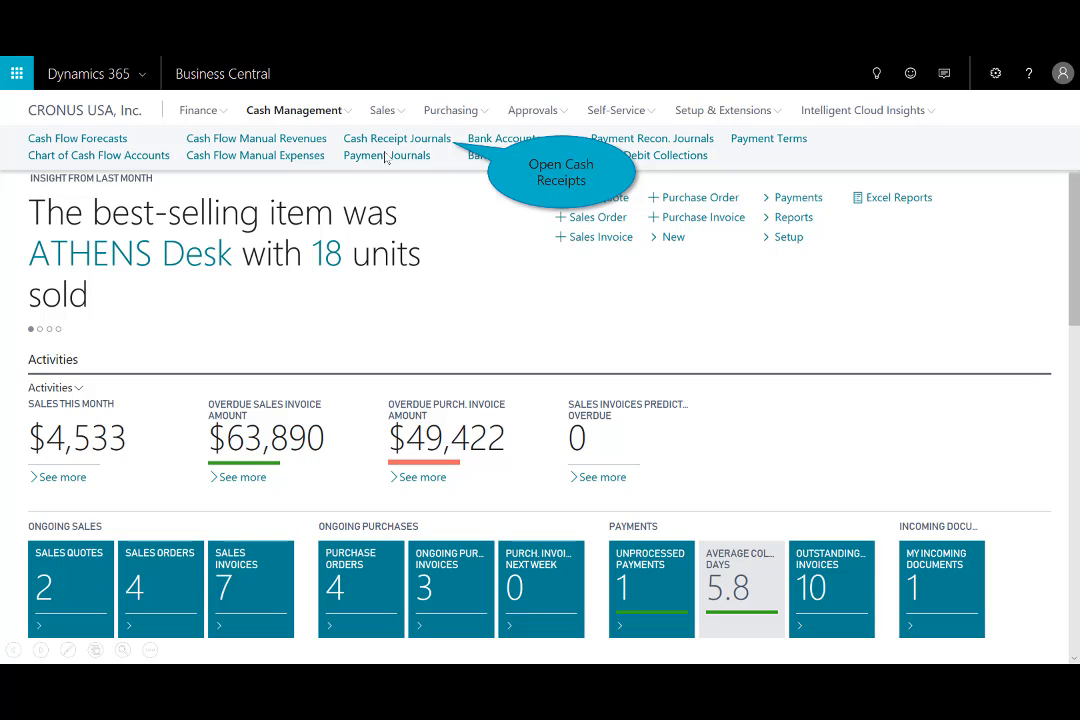
left_click(454, 148)
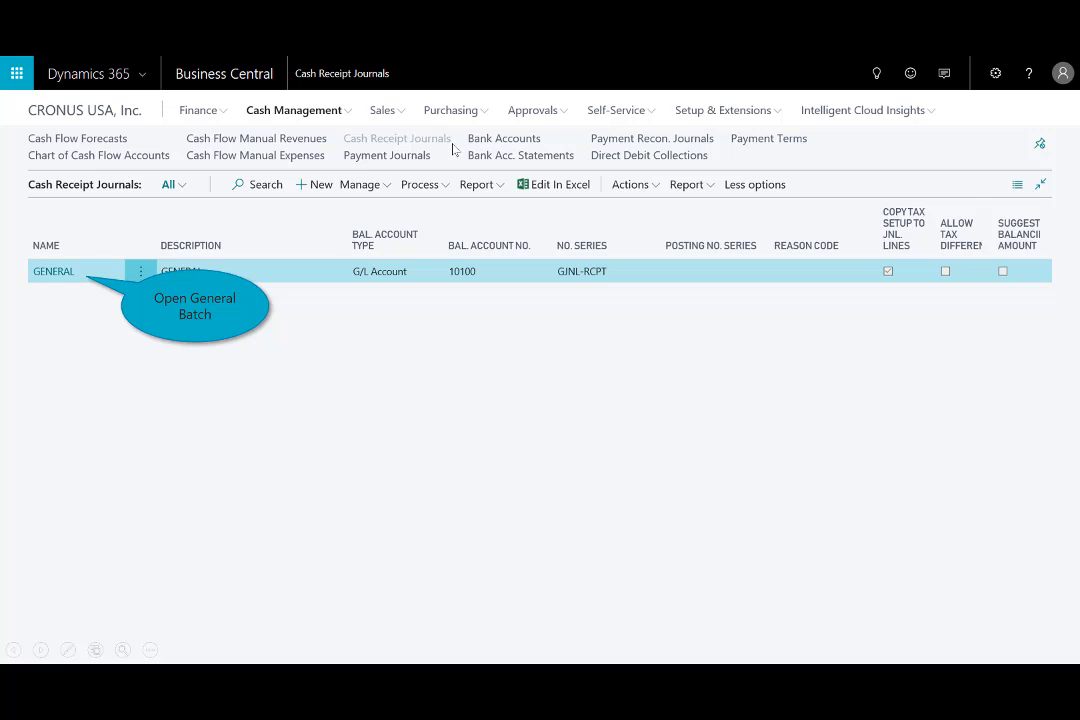
left_click(55, 278)
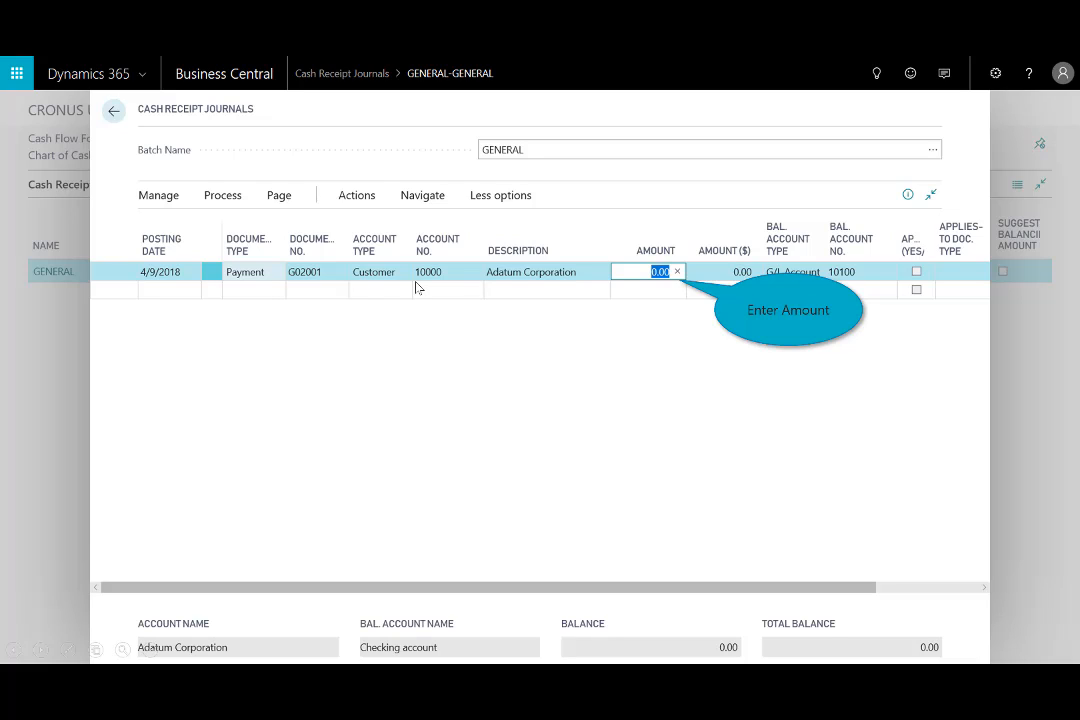
Step: Set the payment amount to -2,783.88 with bank account CHECKING as balancing account, and apply it to the customer's posted invoice
left_click(677, 283)
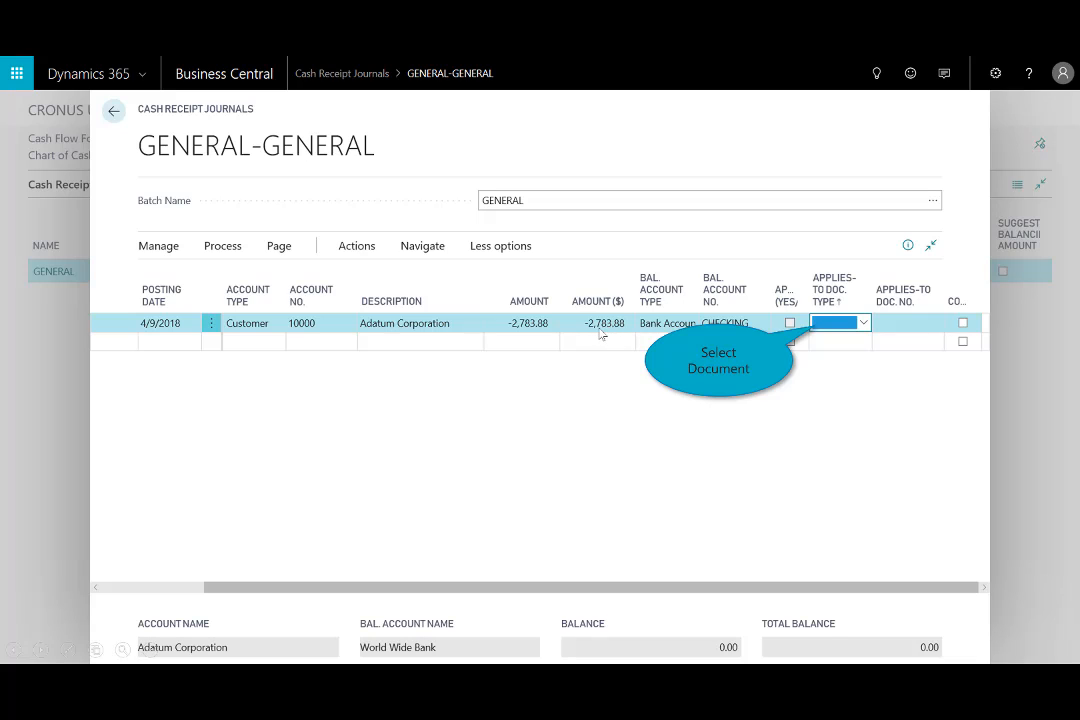
left_click(863, 322)
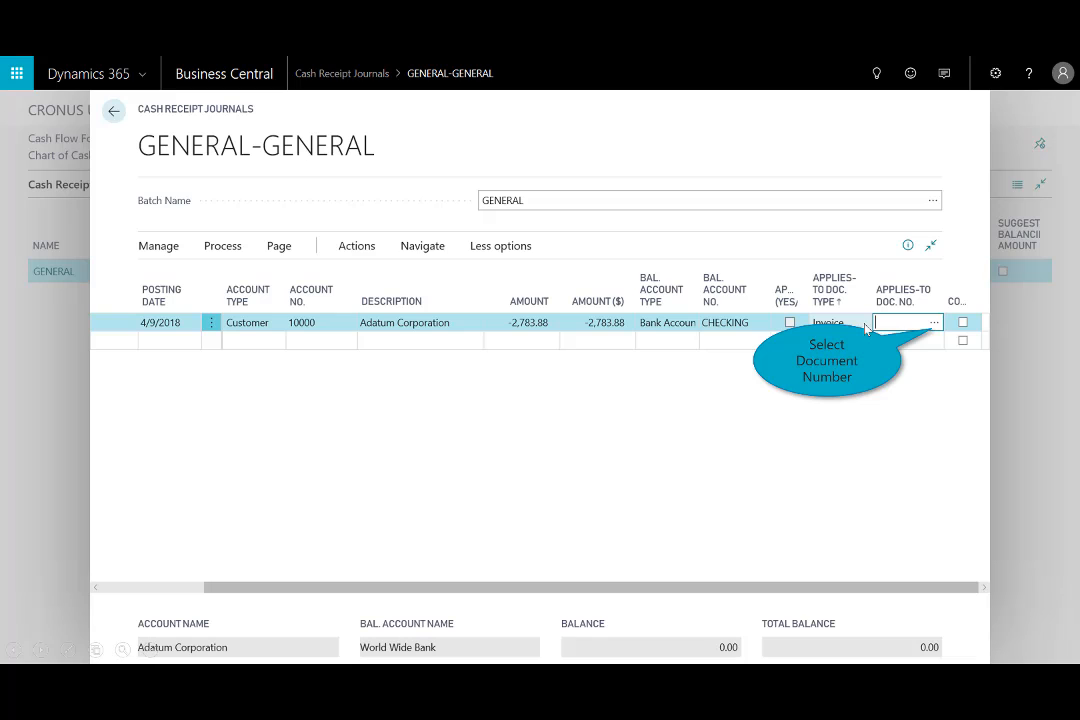
left_click(934, 322)
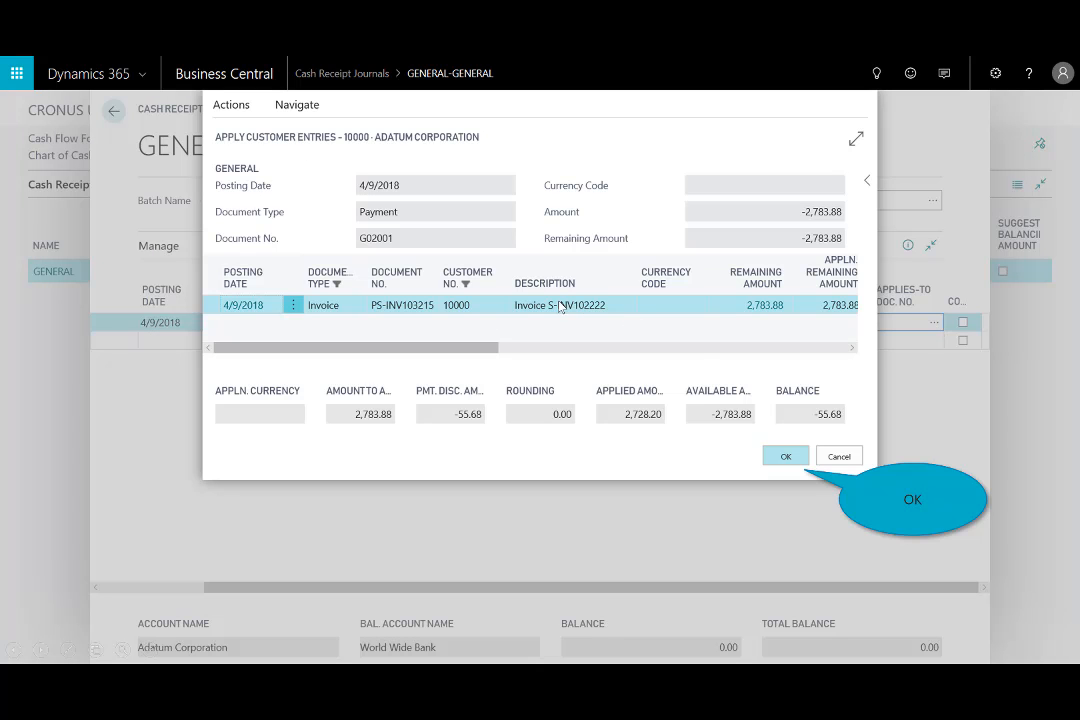
left_click(784, 457)
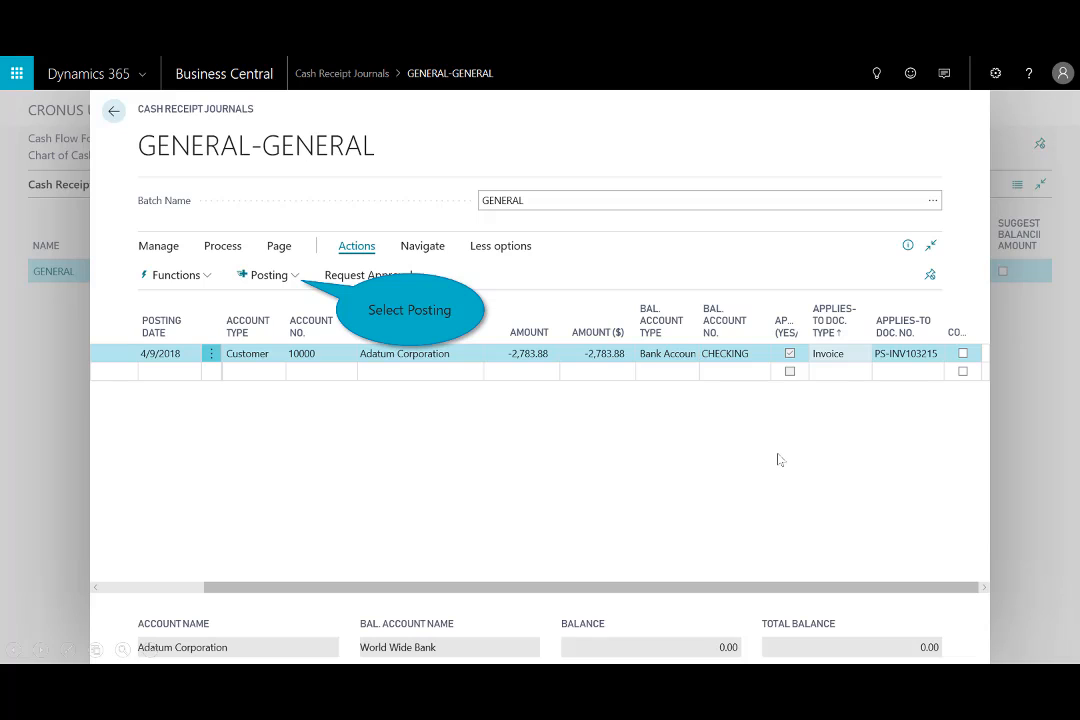
Step: Preview the posting of the cash receipt, review its G/L entries including sales discounts, and close the preview
left_click(273, 280)
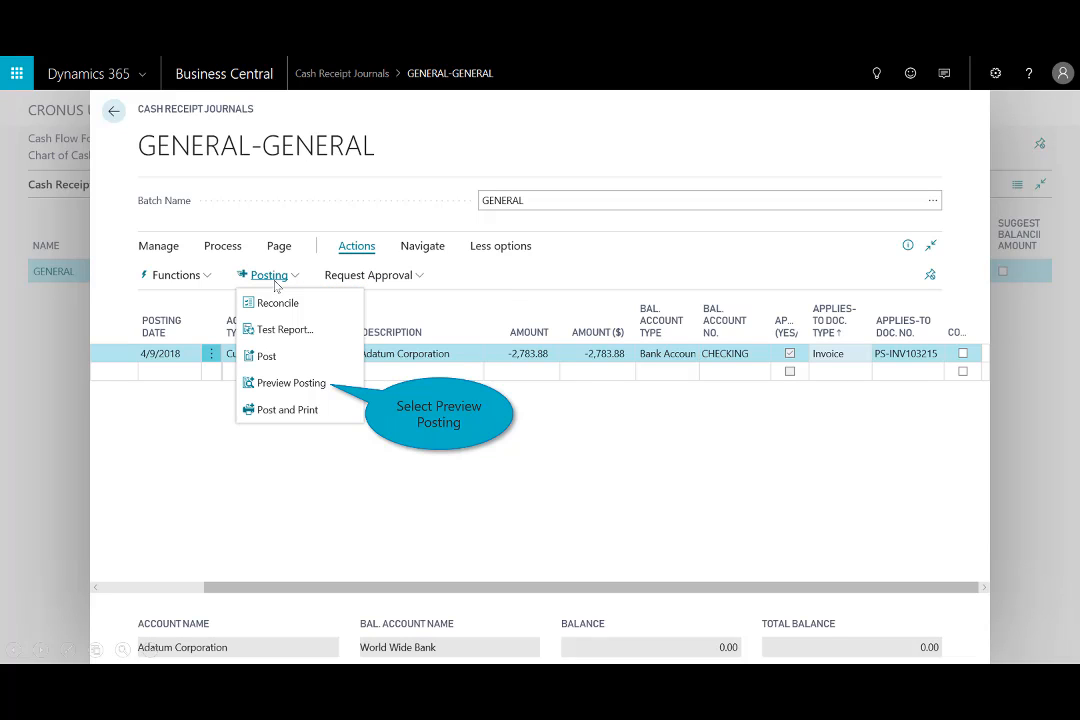
left_click(289, 386)
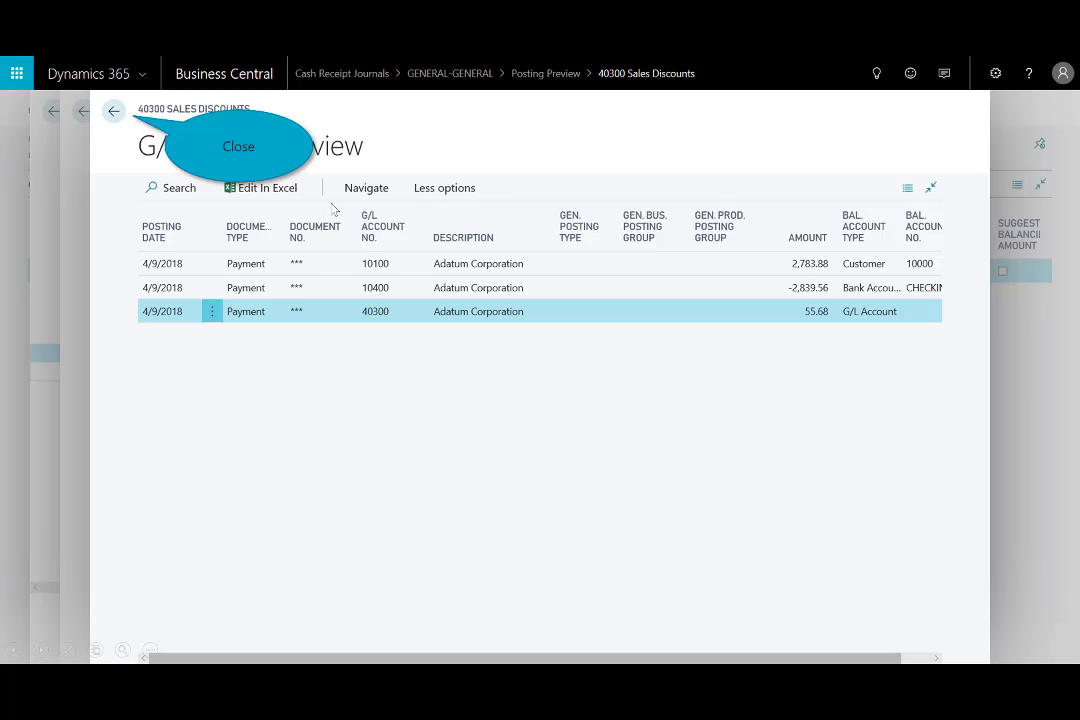
left_click(113, 111)
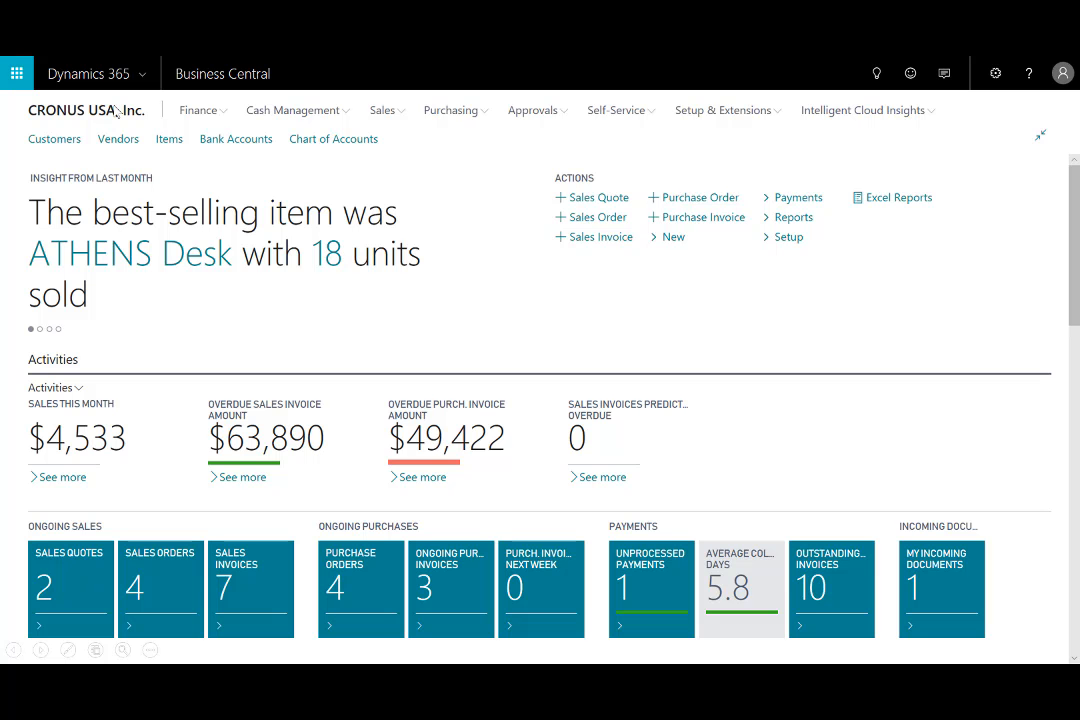